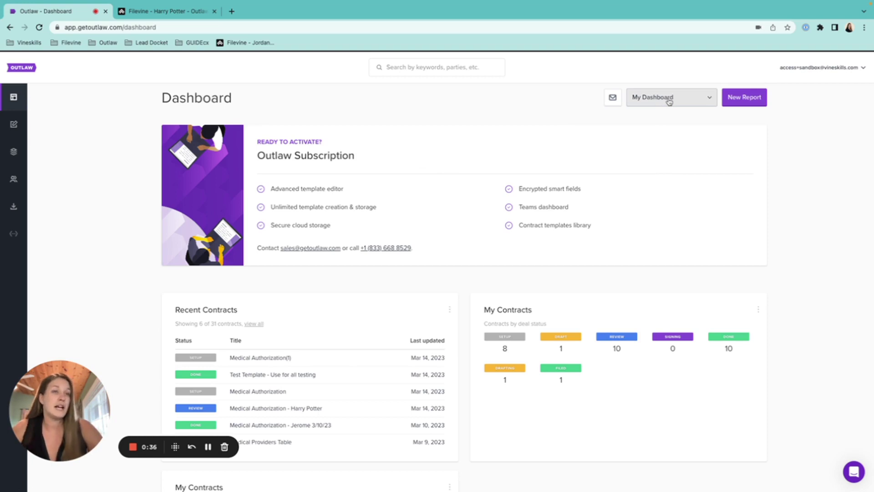
Step: Look through the report cards on the personal dashboard, including Recent Contracts and both My Contracts cards
{"action": "scroll", "coordinate": [367, 209], "scroll_direction": "down", "scroll_amount": 2}
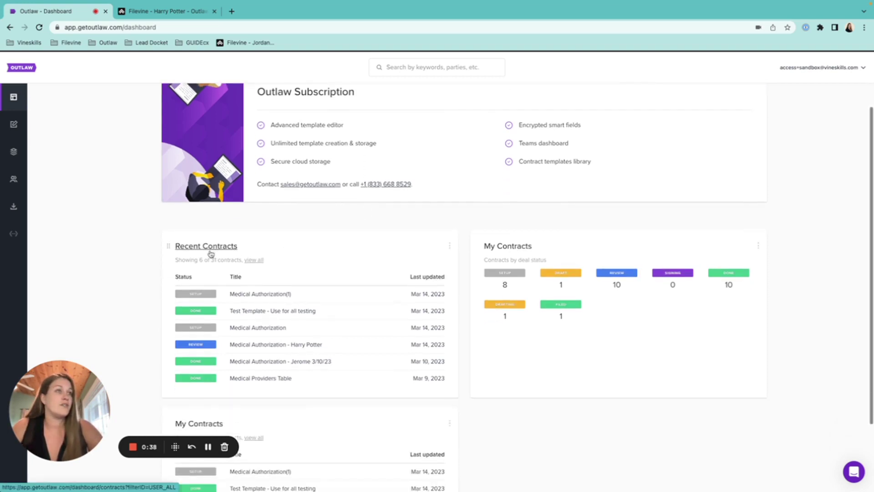
{"action": "scroll", "coordinate": [414, 284], "scroll_direction": "down", "scroll_amount": 2}
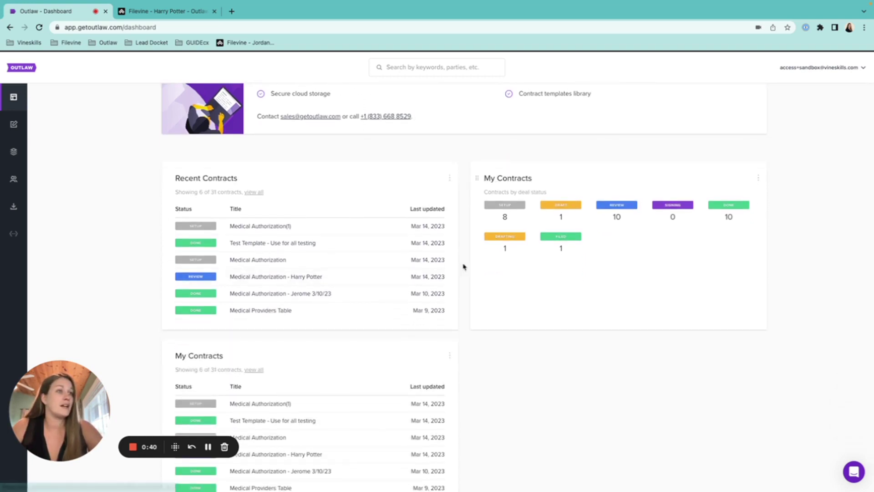
{"action": "scroll", "coordinate": [371, 372], "scroll_direction": "down", "scroll_amount": 1}
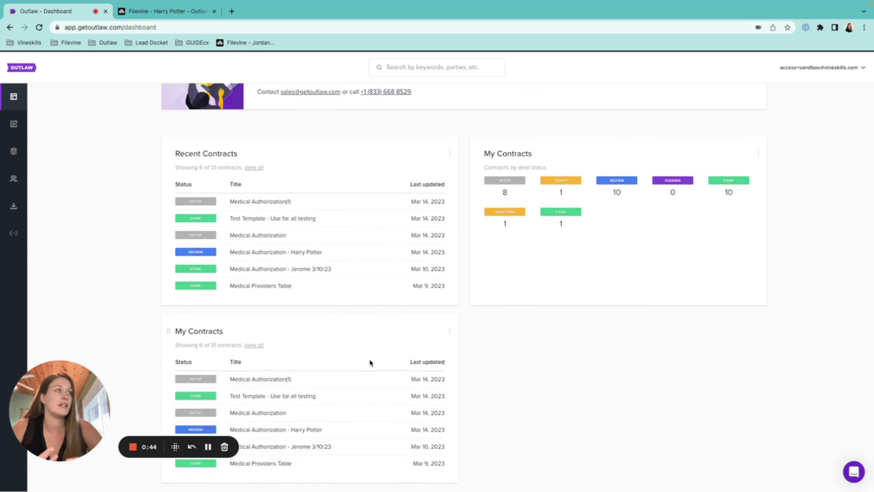
{"action": "scroll", "coordinate": [428, 269], "scroll_direction": "up", "scroll_amount": 4}
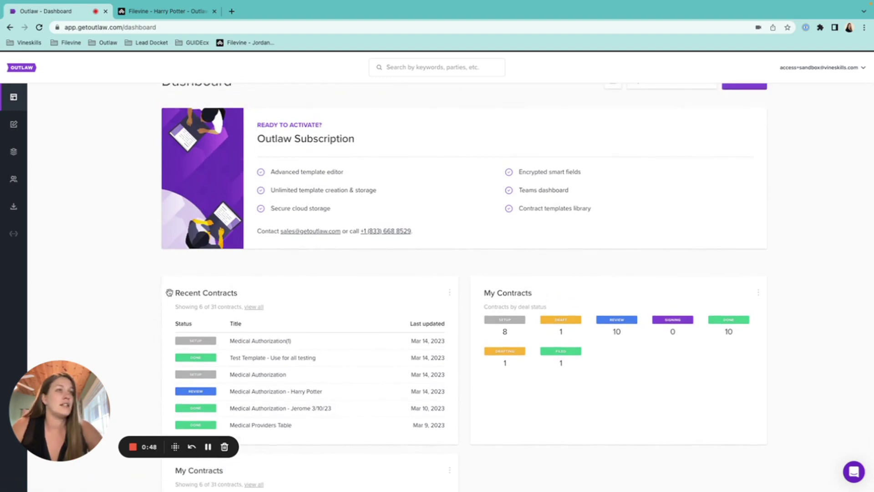
{"action": "mouse_move", "coordinate": [168, 293]}
{"action": "left_mouse_down"}
{"action": "mouse_move", "coordinate": [359, 311]}
{"action": "mouse_move", "coordinate": [228, 276]}
{"action": "mouse_move", "coordinate": [165, 281]}
{"action": "left_mouse_up"}
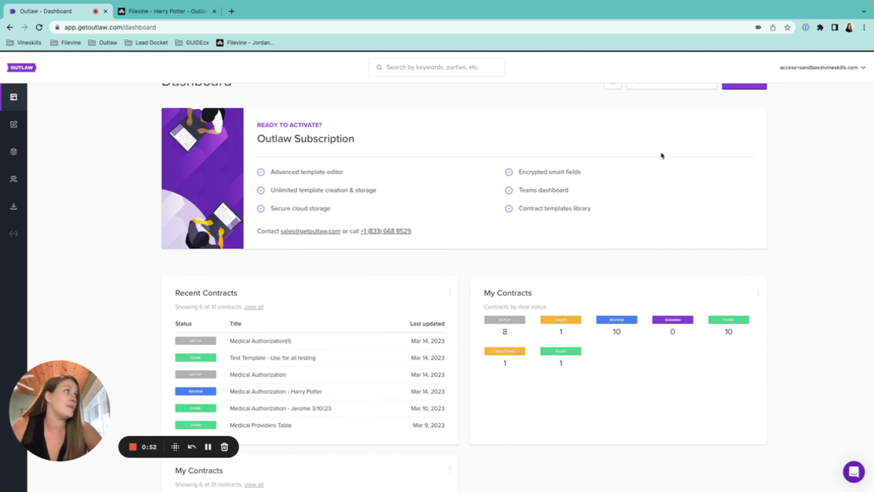
{"action": "scroll", "coordinate": [671, 152], "scroll_direction": "up", "scroll_amount": 1}
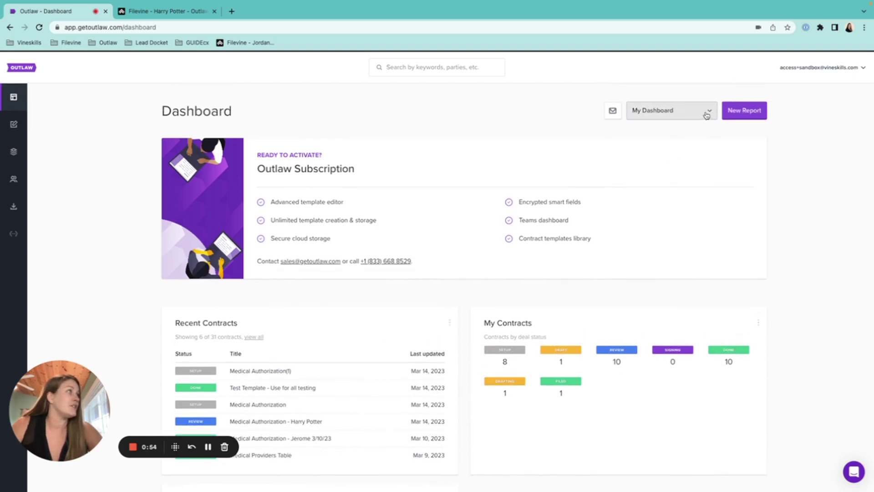
Step: Start a new report on the personal dashboard based on the My Contracts saved filter
{"action": "left_click", "coordinate": [734, 113]}
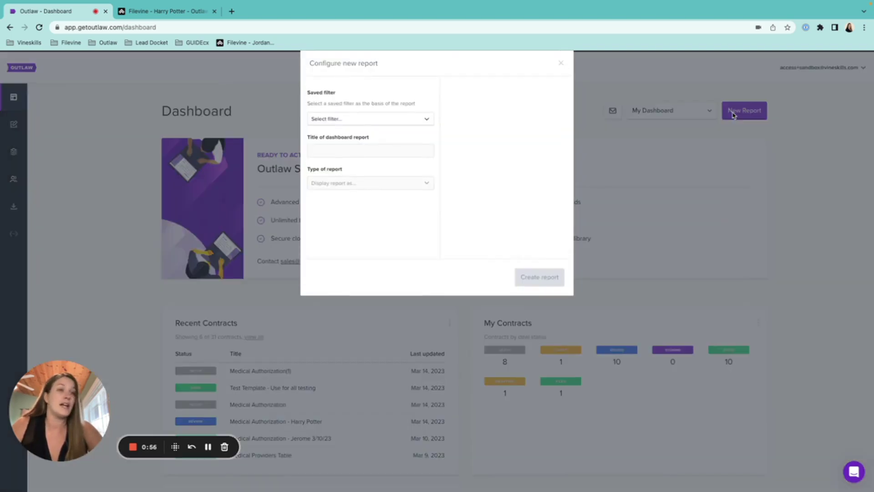
{"action": "left_click", "coordinate": [352, 118]}
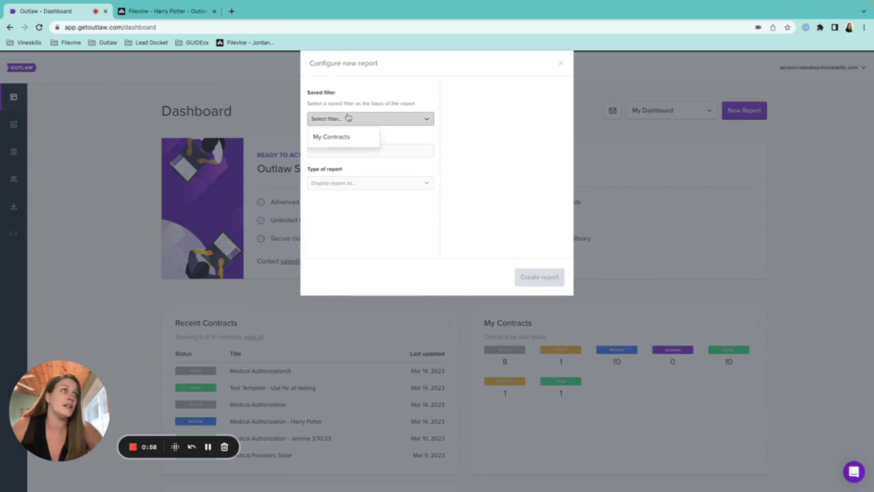
{"action": "left_click", "coordinate": [348, 138]}
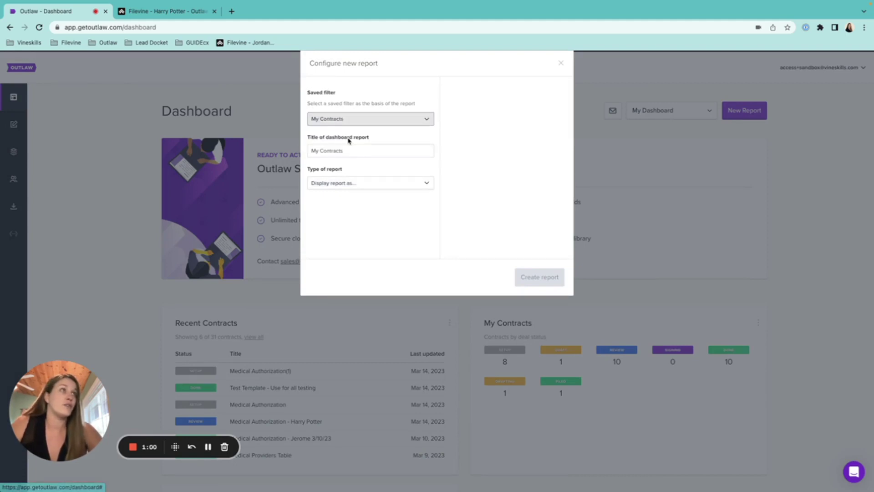
Step: Set the report type to Default, add the Origin column, then remove the Origin and Last updated columns
{"action": "left_click", "coordinate": [351, 183]}
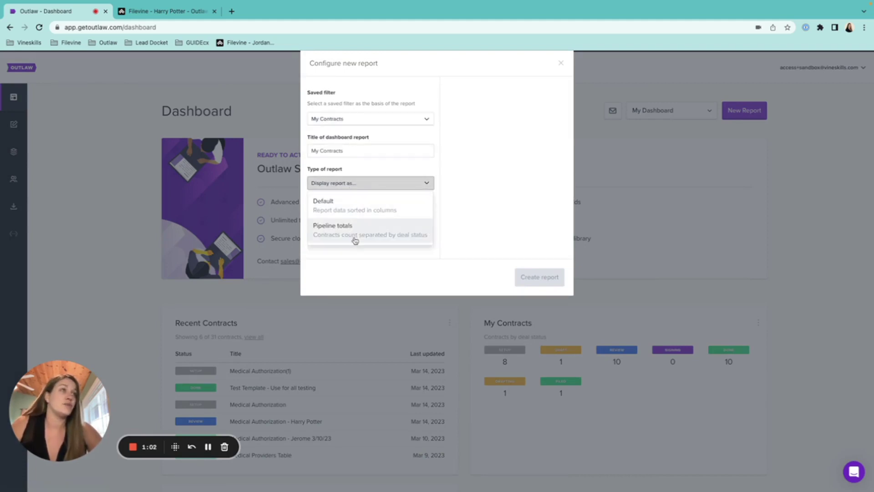
{"action": "left_click", "coordinate": [378, 212]}
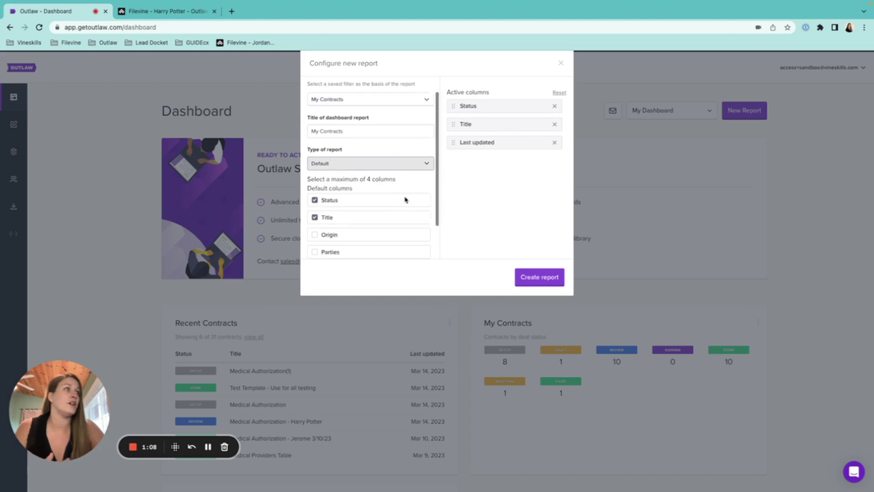
{"action": "scroll", "coordinate": [403, 199], "scroll_direction": "down", "scroll_amount": 2}
{"action": "left_click", "coordinate": [315, 205]}
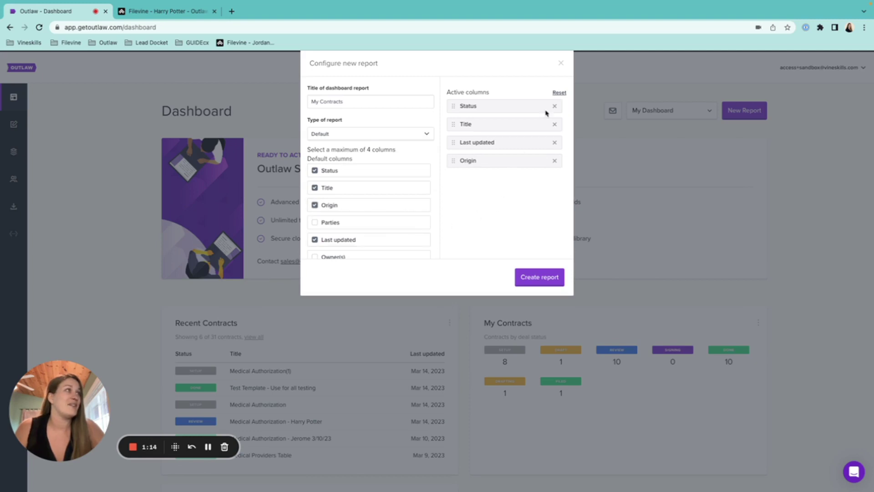
{"action": "left_click", "coordinate": [555, 160]}
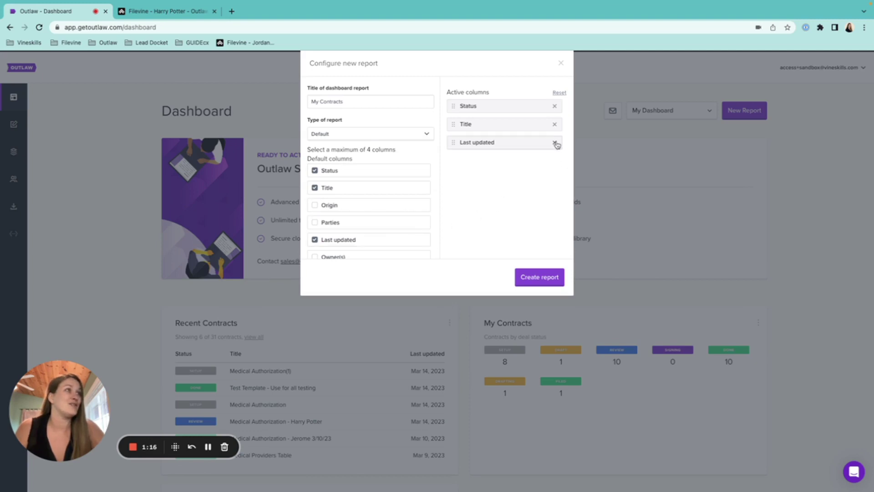
{"action": "left_click", "coordinate": [555, 143]}
{"action": "scroll", "coordinate": [401, 216], "scroll_direction": "down", "scroll_amount": 1}
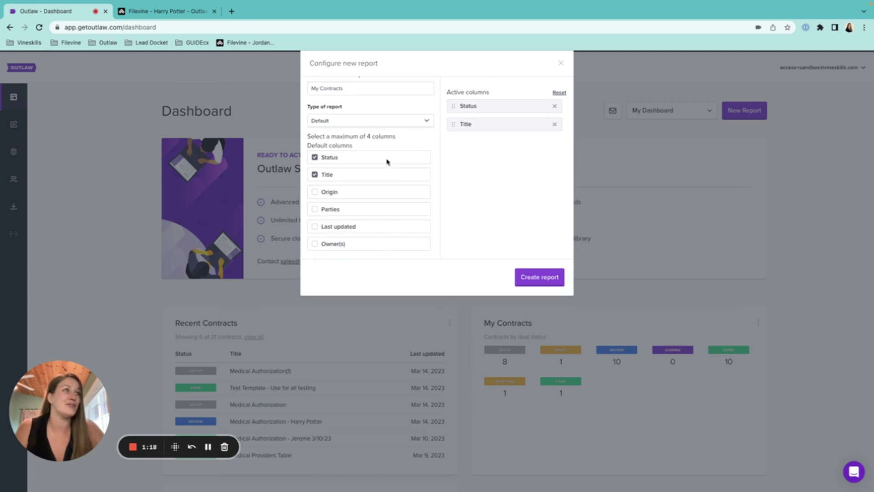
Step: Set the type of the My Contracts report to Pipeline totals and create the report on the dashboard
{"action": "scroll", "coordinate": [388, 162], "scroll_direction": "up", "scroll_amount": 2}
{"action": "left_click", "coordinate": [389, 183]}
{"action": "left_click", "coordinate": [377, 223]}
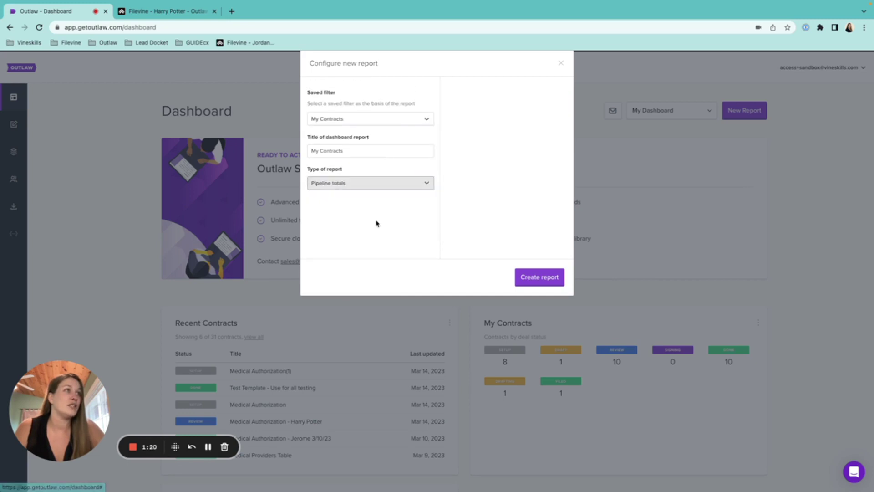
{"action": "left_click", "coordinate": [540, 278]}
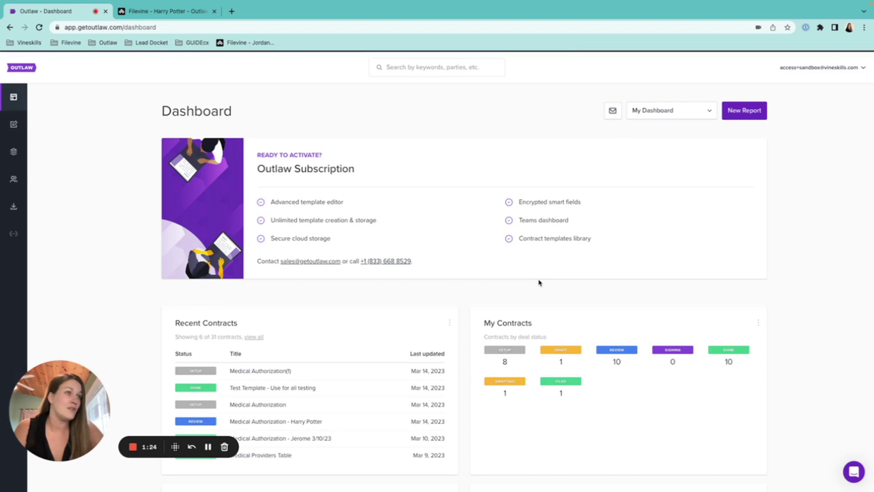
{"action": "scroll", "coordinate": [539, 282], "scroll_direction": "down", "scroll_amount": 4}
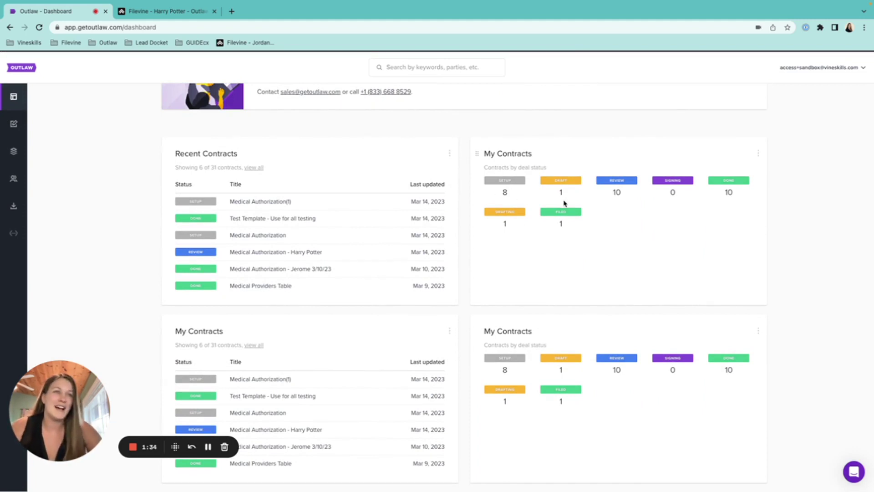
Step: Switch from the personal dashboard to the Vineskills Sandbox team dashboard to view its shared reports
{"action": "scroll", "coordinate": [564, 204], "scroll_direction": "up", "scroll_amount": 4}
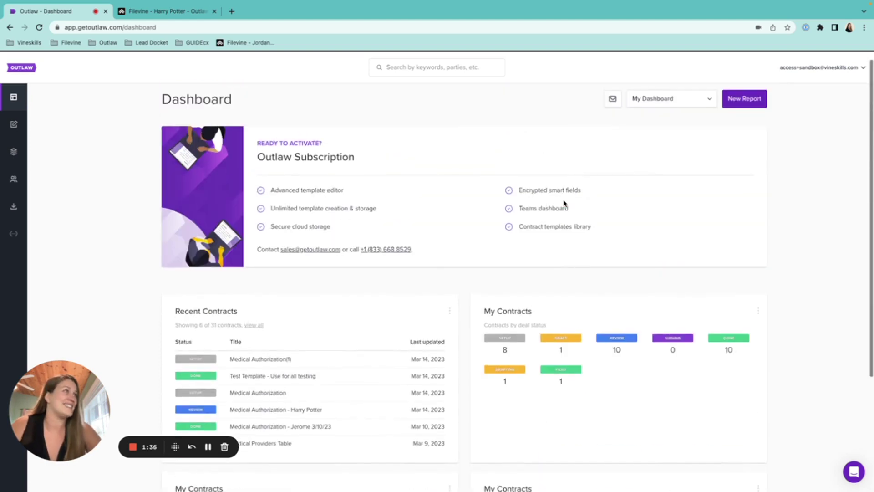
{"action": "left_click", "coordinate": [679, 111]}
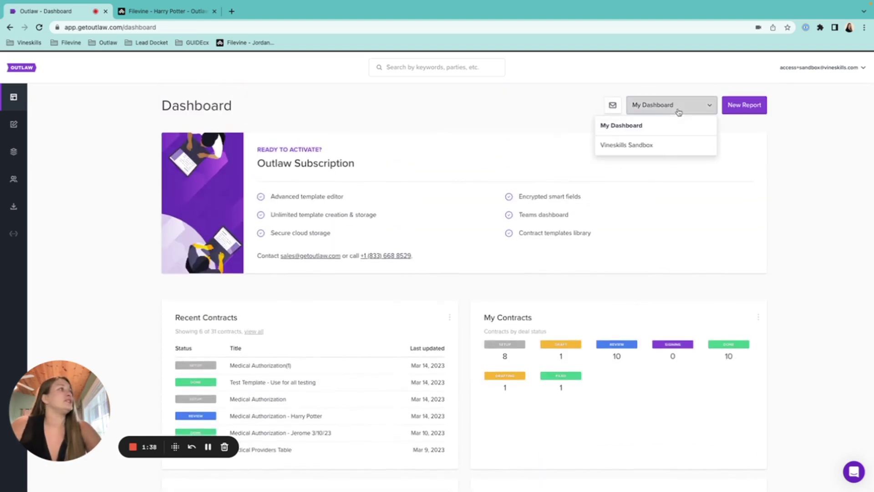
{"action": "left_click", "coordinate": [655, 146]}
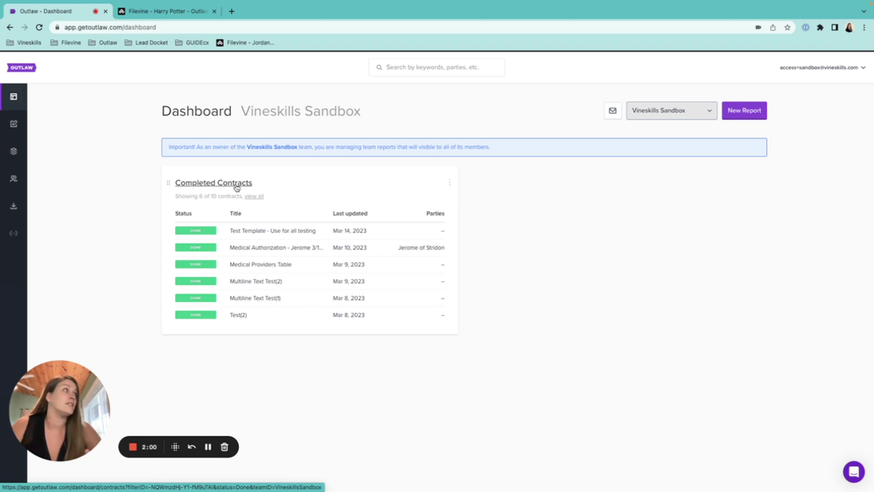
Step: Open the contracts list and bring up its saved filters
{"action": "left_click", "coordinate": [14, 124]}
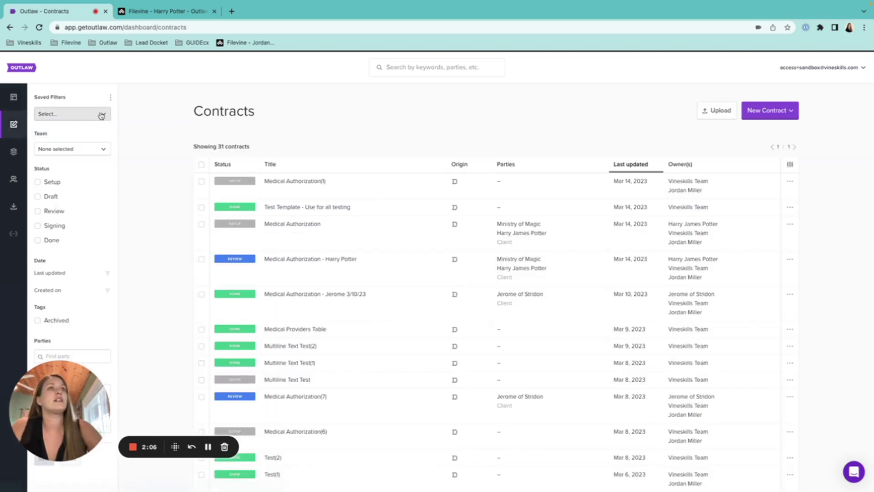
{"action": "left_click_drag", "start_coordinate": [76, 397], "coordinate": [596, 91]}
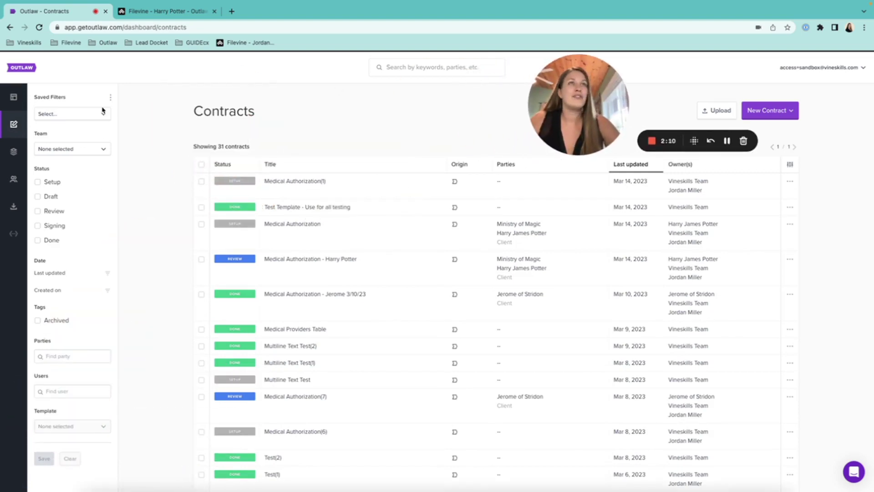
{"action": "left_click", "coordinate": [104, 112]}
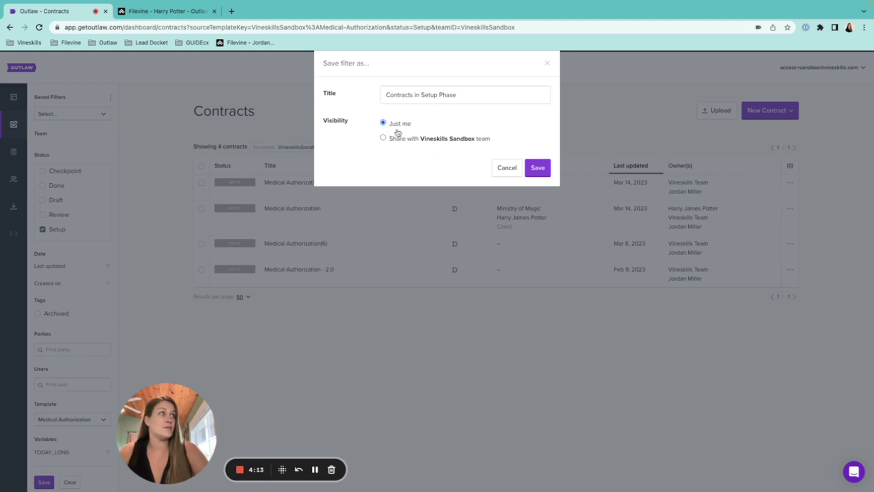
Step: Share the Contracts in Setup Phase filter with the Vineskills Sandbox team and save it
{"action": "left_click", "coordinate": [383, 138]}
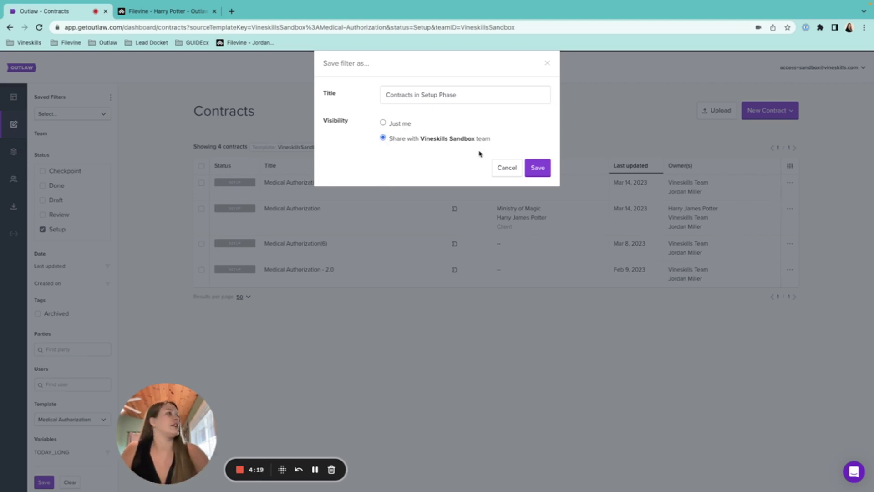
{"action": "left_click", "coordinate": [538, 168]}
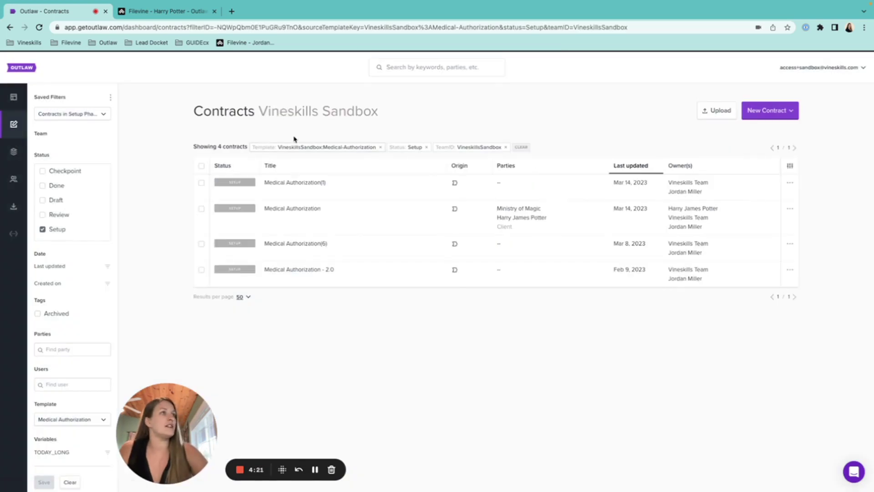
Step: Return to the dashboard page and display the Vineskills Sandbox team dashboard
{"action": "left_click", "coordinate": [15, 98]}
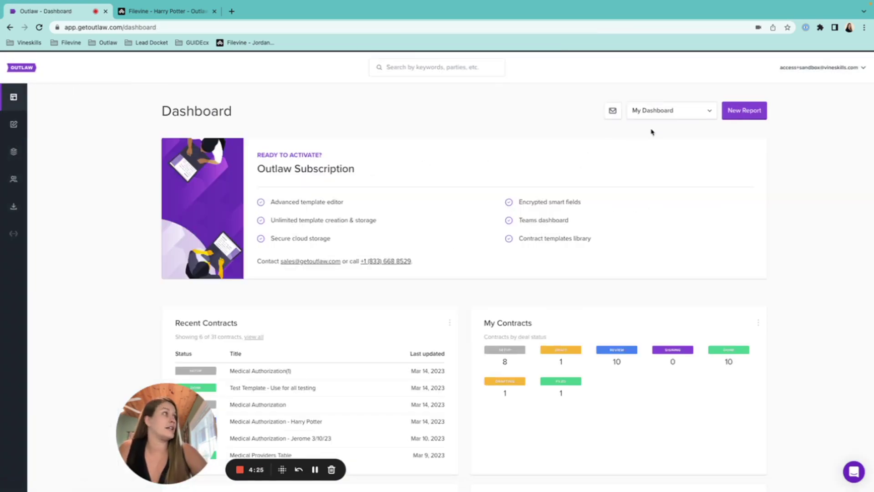
{"action": "left_click", "coordinate": [673, 109]}
{"action": "left_click", "coordinate": [650, 154]}
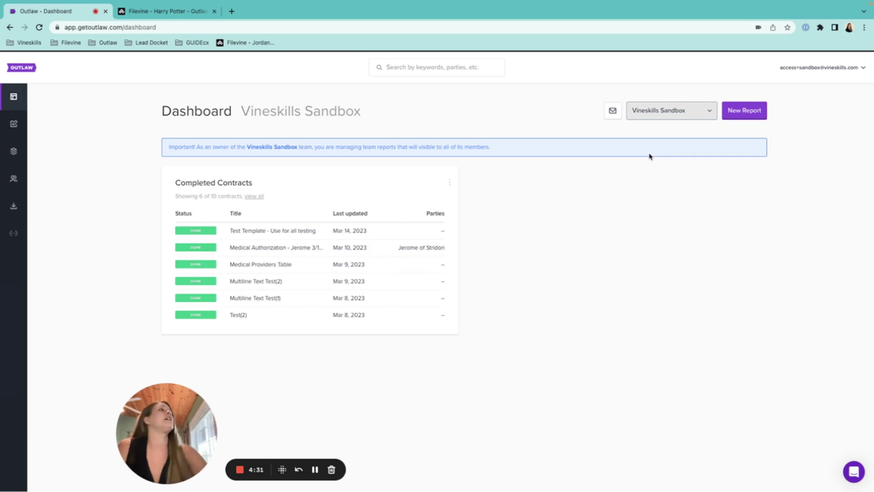
Step: Create a team dashboard report from the Contracts in Setup Phase saved filter, using the Pipeline totals report type
{"action": "left_click", "coordinate": [730, 121]}
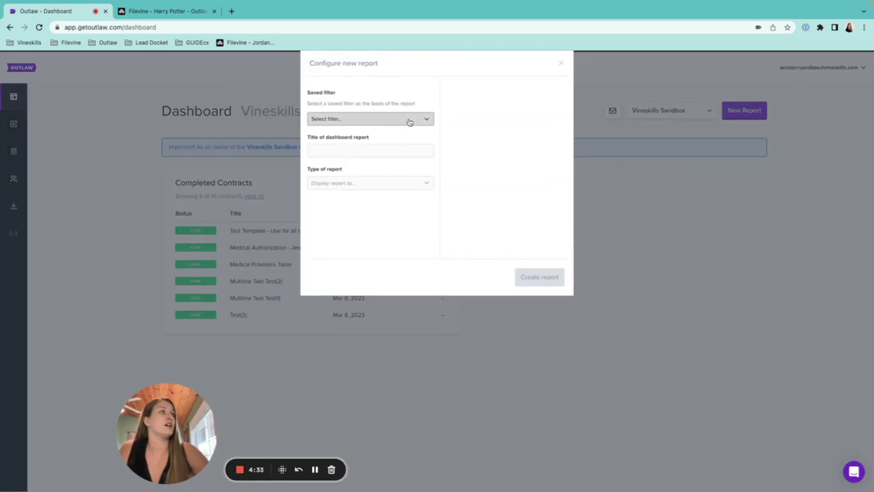
{"action": "left_click", "coordinate": [409, 121]}
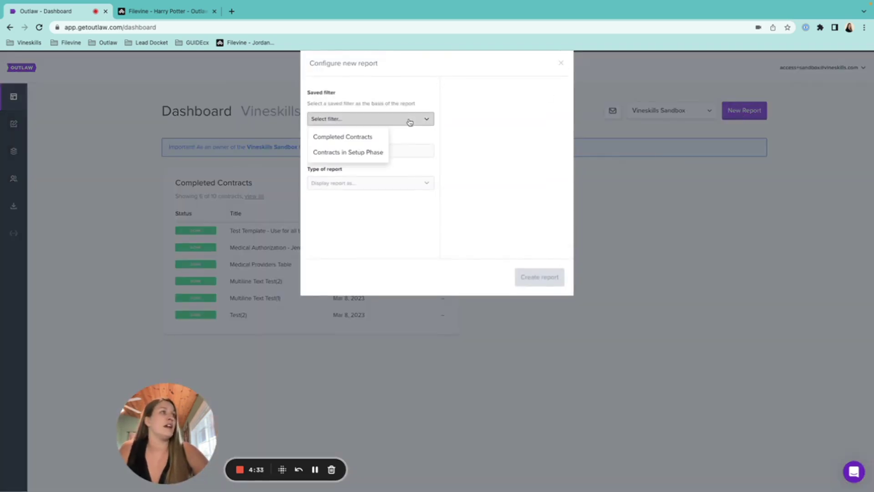
{"action": "left_click", "coordinate": [372, 153]}
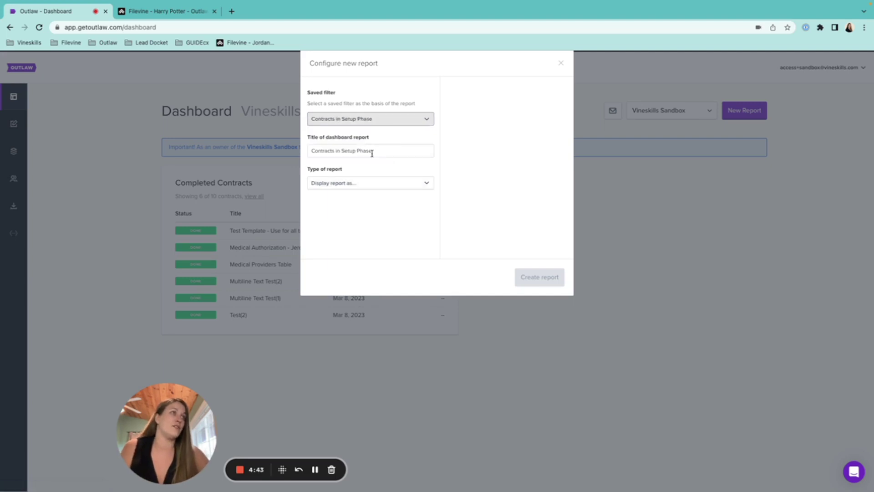
{"action": "left_click", "coordinate": [378, 183]}
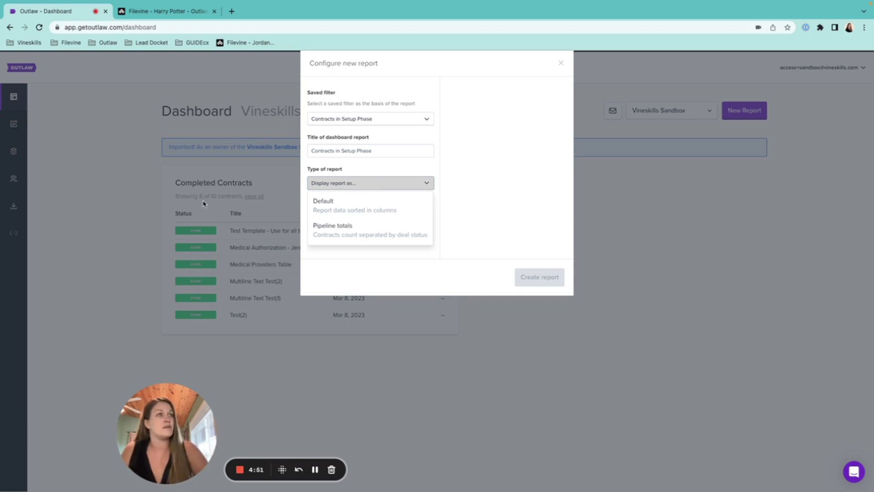
{"action": "left_click", "coordinate": [355, 230]}
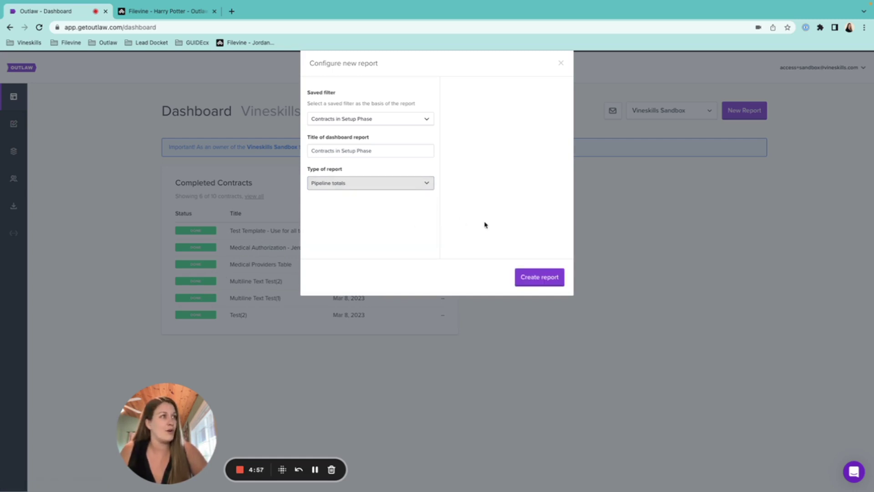
{"action": "left_click", "coordinate": [542, 278]}
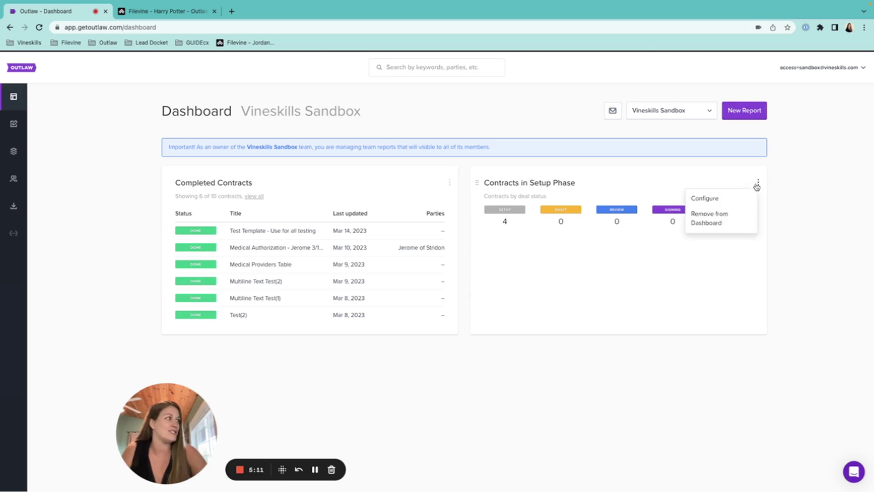
Step: Review the report type choices and the dashboard removal option for the Contracts in Setup Phase report without changing it
{"action": "left_click", "coordinate": [738, 197]}
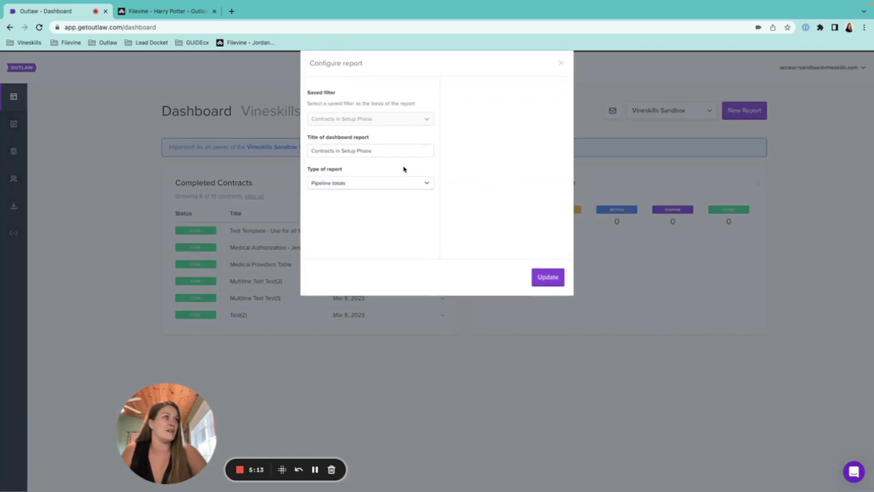
{"action": "left_click", "coordinate": [407, 184]}
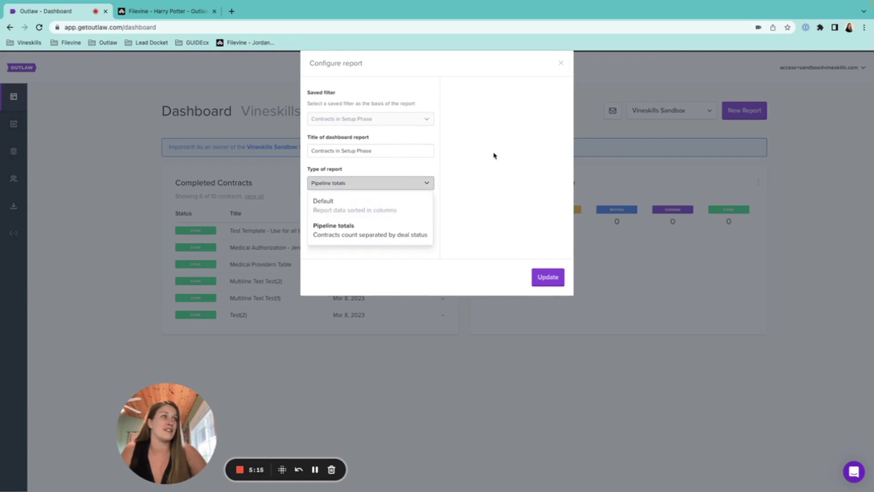
{"action": "left_click", "coordinate": [562, 63]}
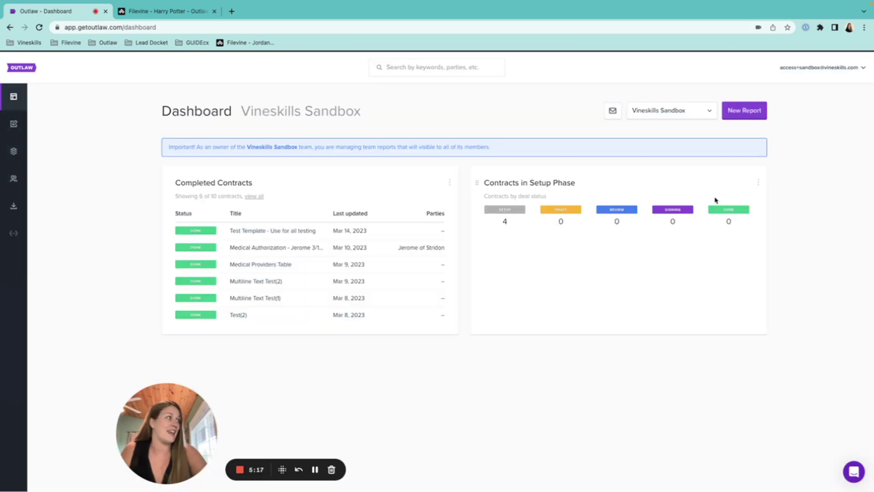
{"action": "left_click", "coordinate": [759, 182]}
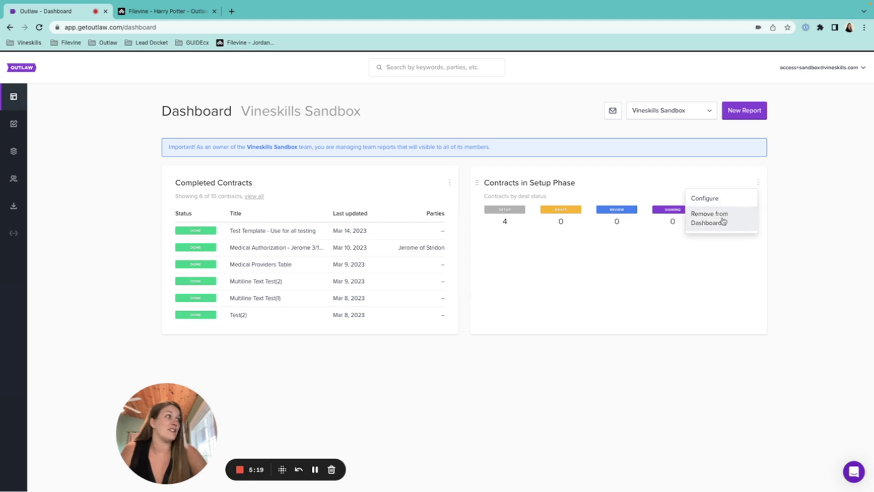
Step: Reorder the team dashboard so the Contracts in Setup Phase report comes before Completed Contracts
{"action": "left_click_drag", "start_coordinate": [476, 181], "coordinate": [210, 177]}
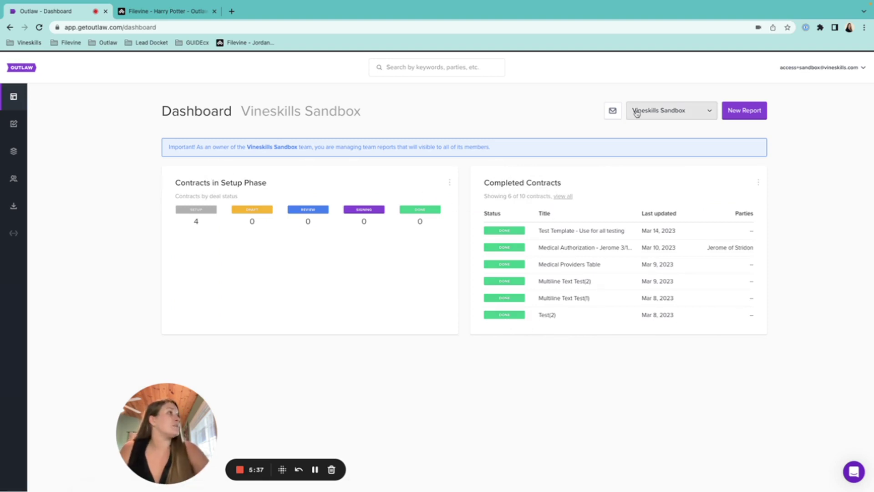
Step: Check the available dashboards and examine the daily, weekly and monthly scheduling options for emailing the Vineskills Sandbox dashboard reports
{"action": "left_click", "coordinate": [654, 115]}
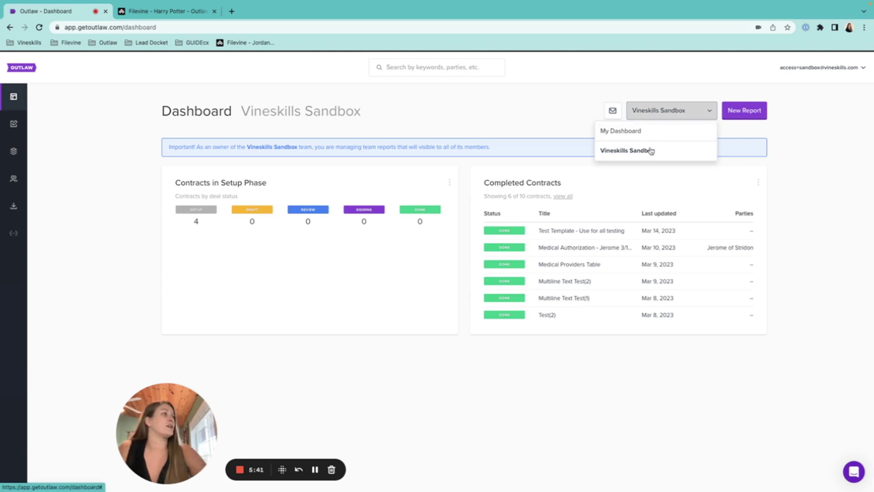
{"action": "left_click", "coordinate": [613, 112]}
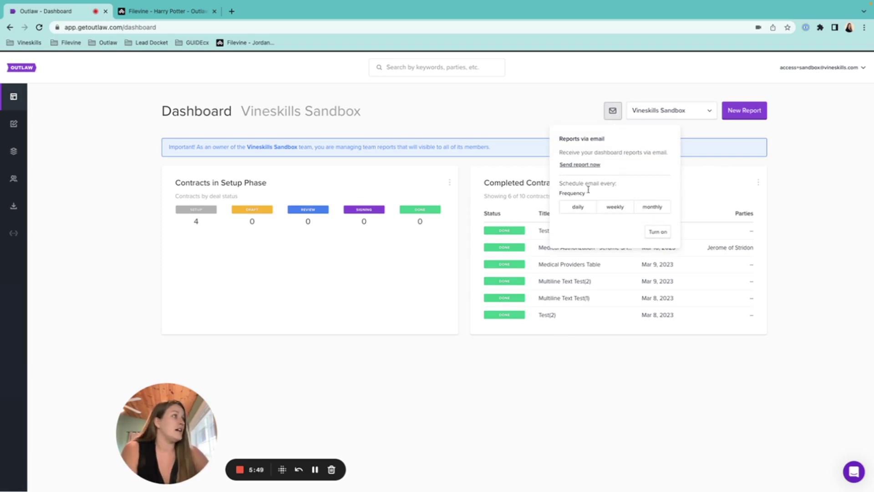
{"action": "left_click", "coordinate": [582, 208]}
{"action": "left_click", "coordinate": [624, 237]}
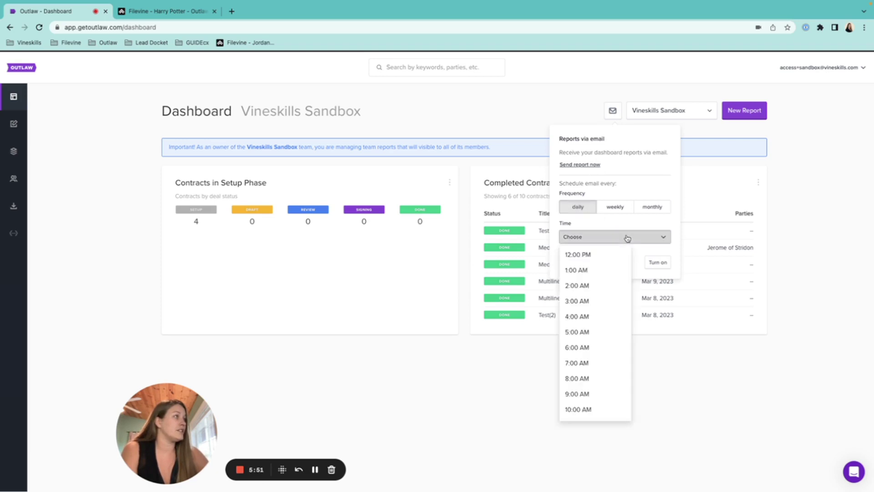
{"action": "left_click", "coordinate": [637, 259]}
{"action": "left_click", "coordinate": [622, 210]}
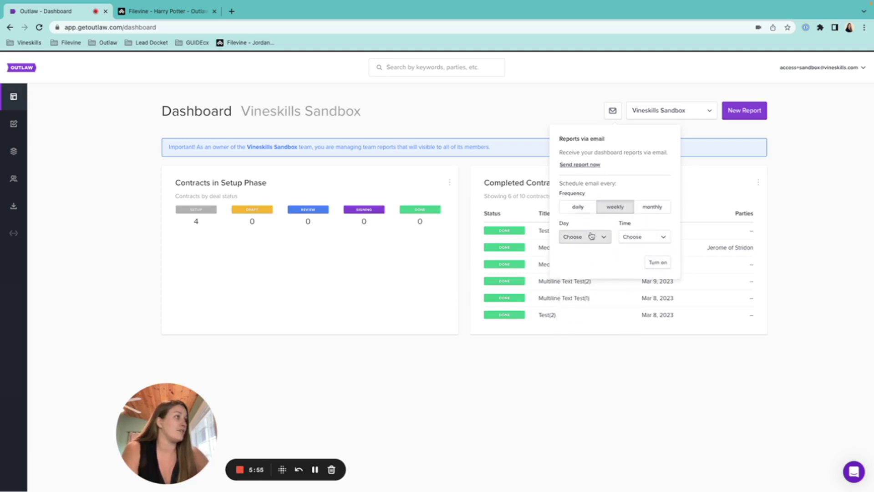
{"action": "left_click", "coordinate": [652, 209]}
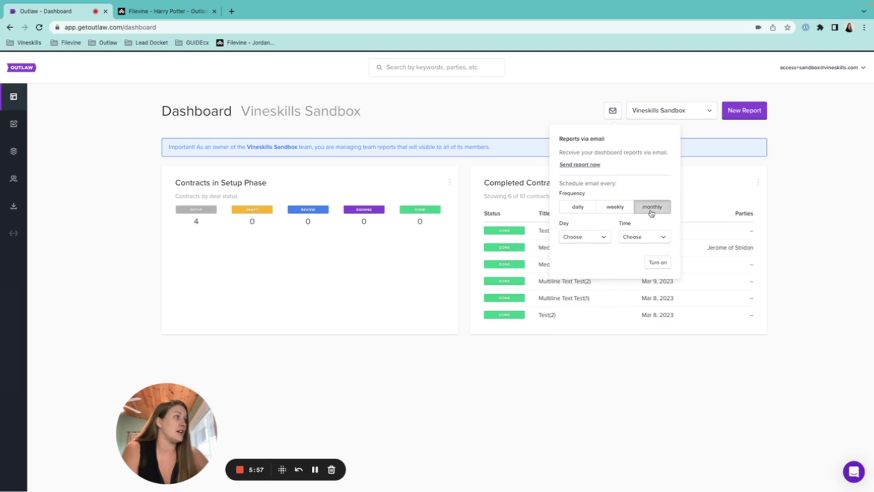